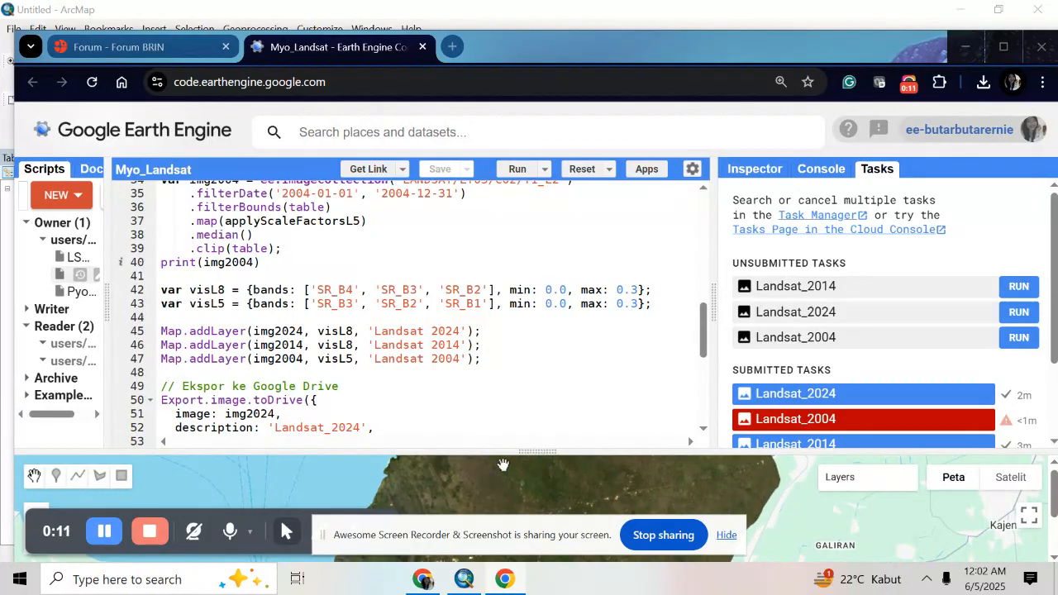
Check the Landsat_2024.tif image in ArcMap, then examine the scale factor functions in the Myo_Landsat Earth Engine script with the code pane widened
click(468, 582)
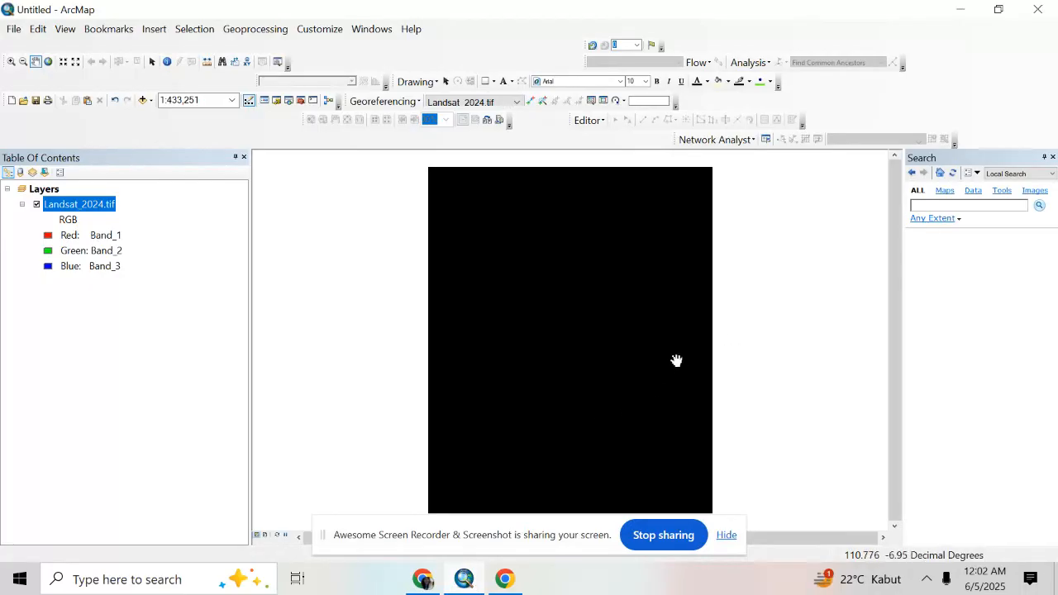
click(428, 580)
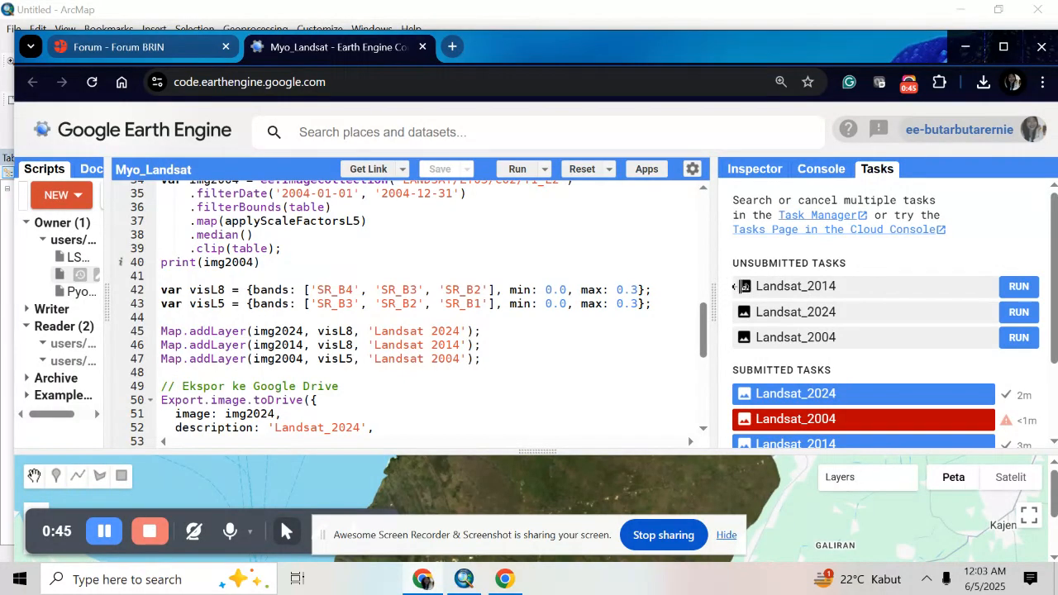
drag(716, 287, 754, 287)
drag(744, 334, 775, 222)
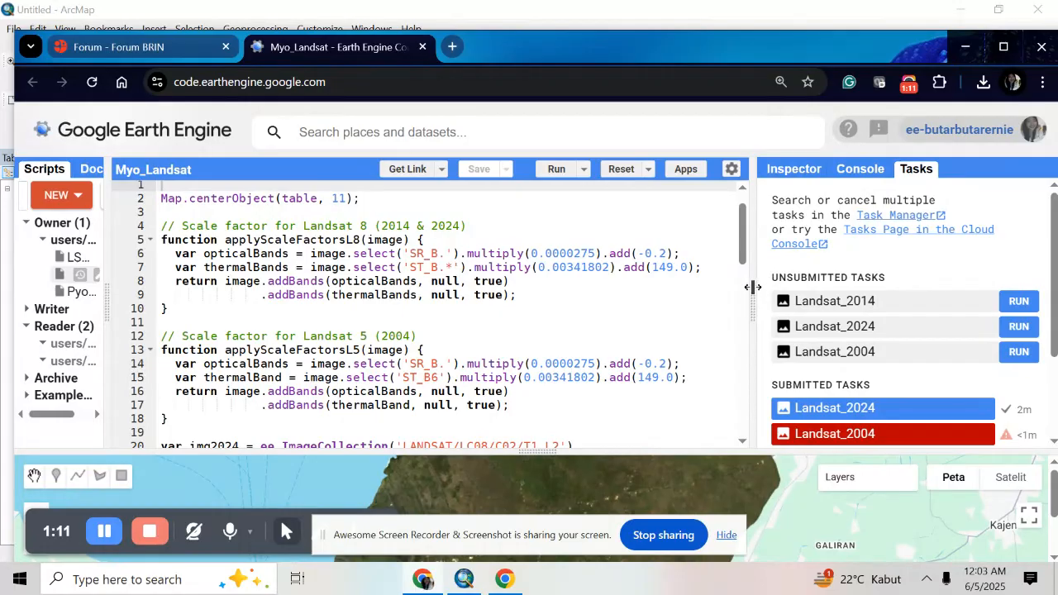
drag(750, 293, 726, 292)
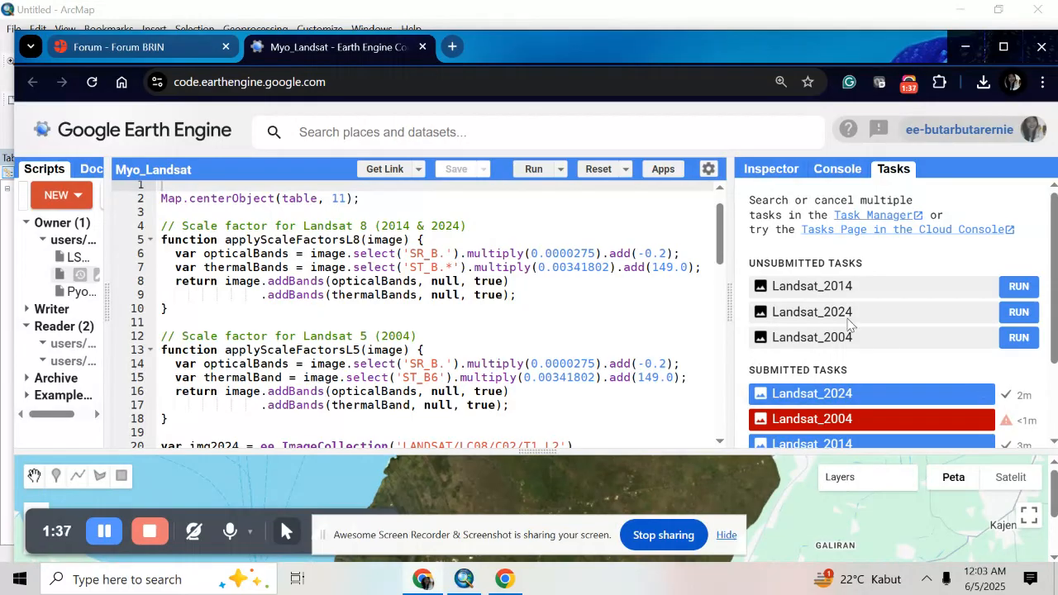
drag(735, 292, 751, 293)
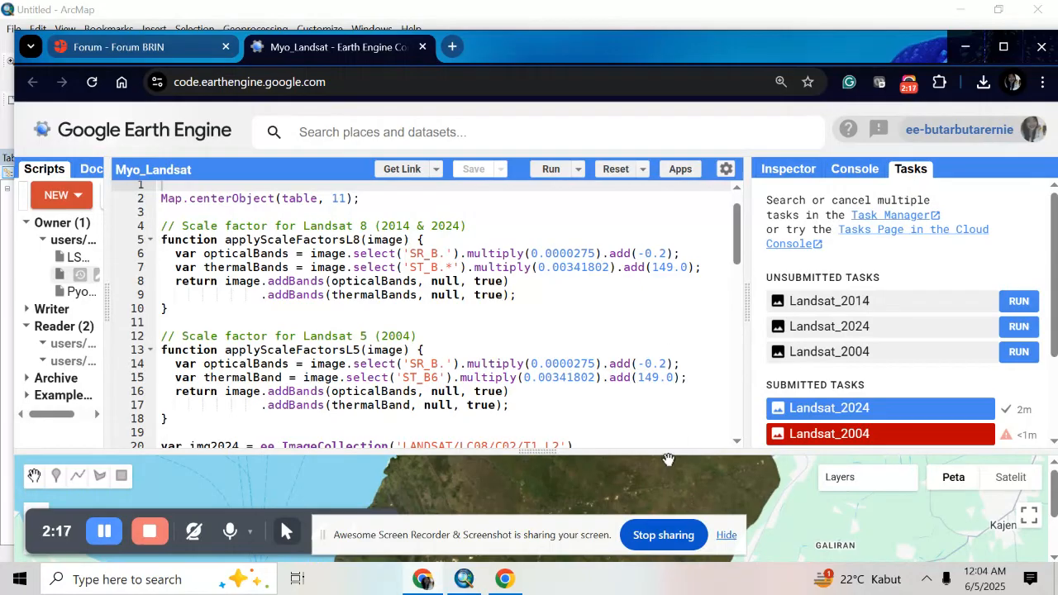
Enlarge the map and results panes and inspect the Landsat band values at a point inside the study area
drag(668, 449, 702, 344)
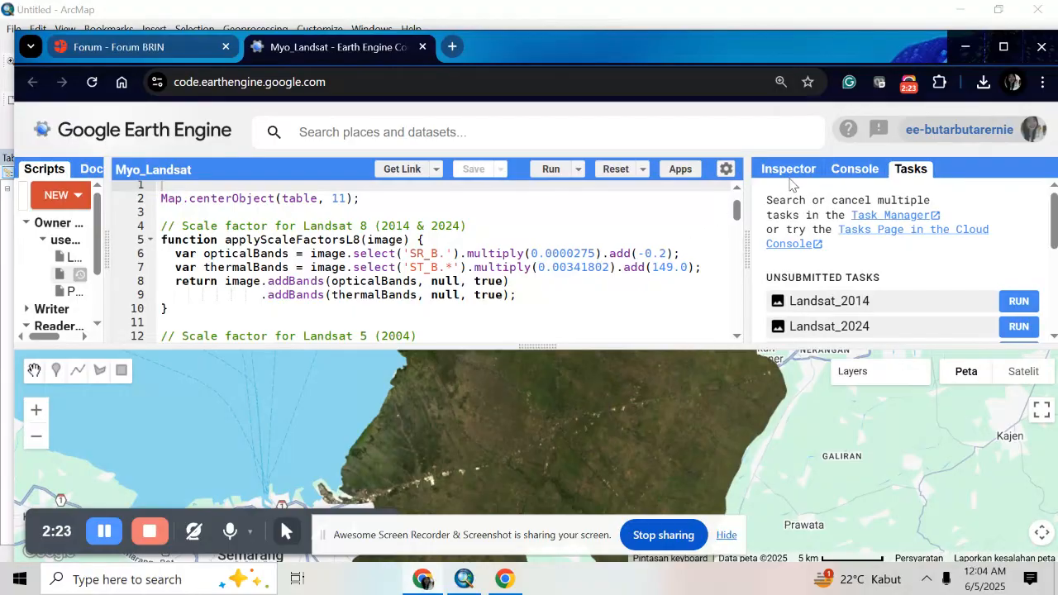
drag(747, 238, 592, 232)
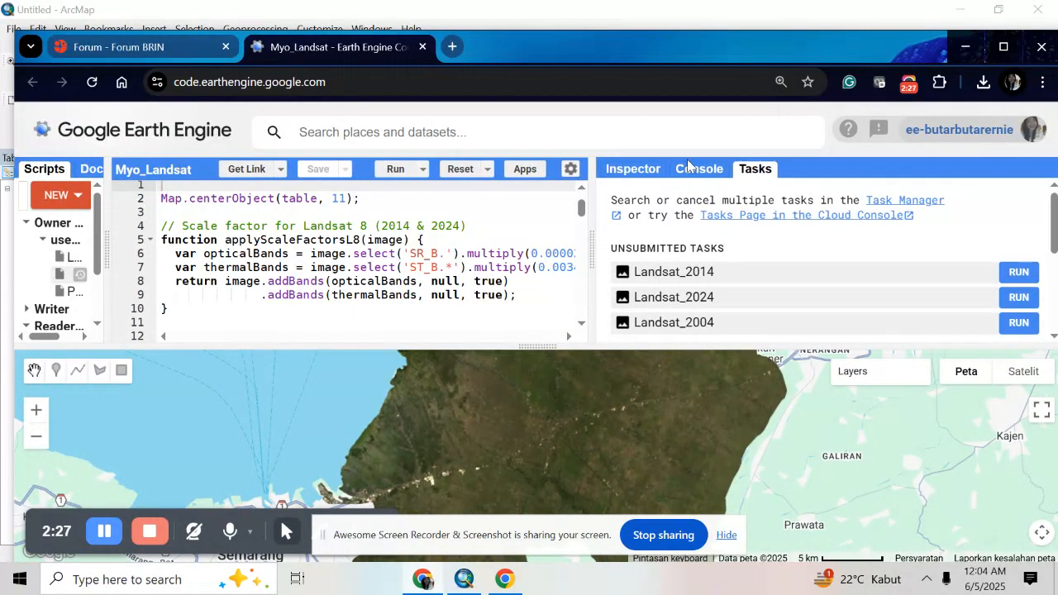
click(647, 171)
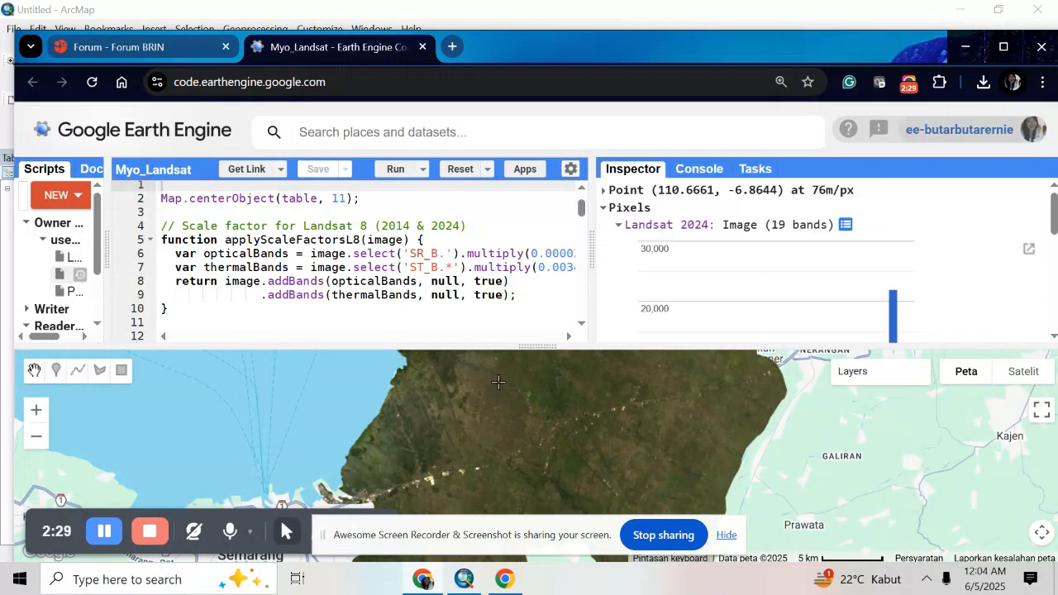
click(622, 400)
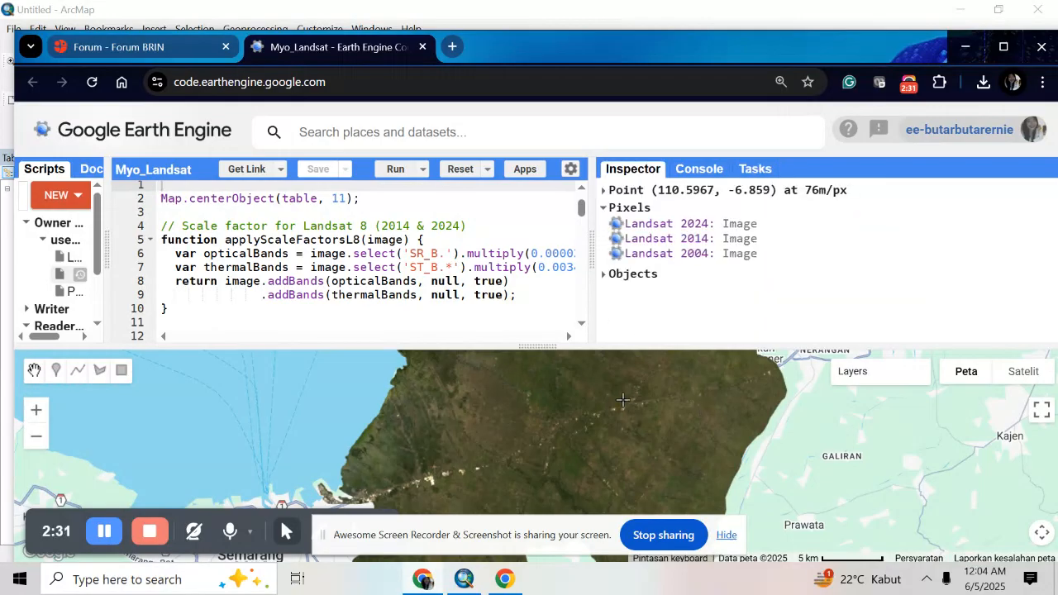
scroll(728, 306, down, 3)
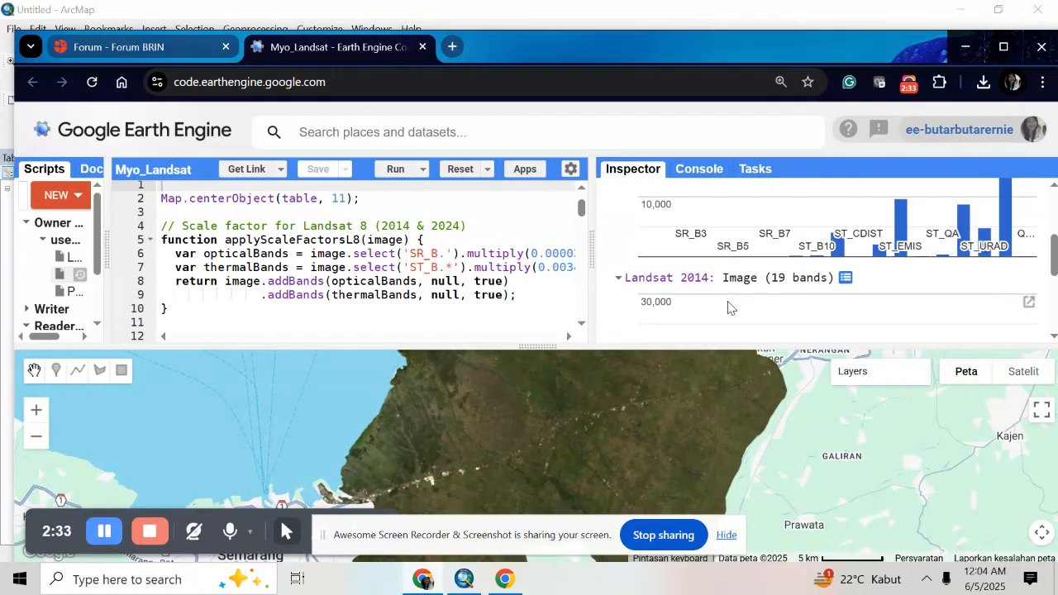
scroll(729, 307, down, 1)
Widen the code pane again and review the script down to the visL8 and visL5 band combinations and map layers
drag(590, 253, 762, 258)
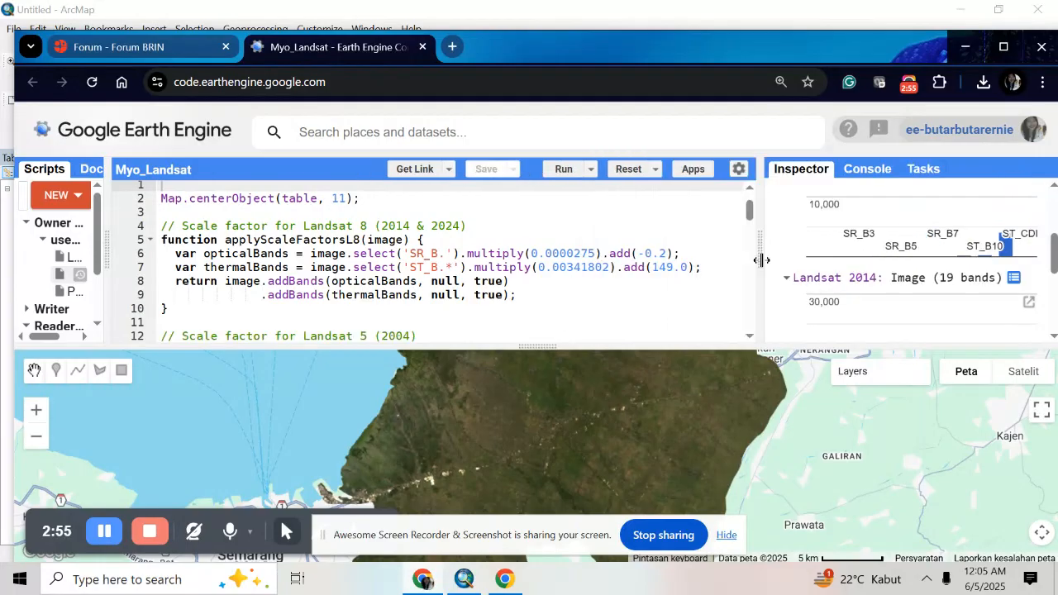
scroll(584, 299, up, 1)
scroll(585, 297, down, 3)
scroll(585, 297, down, 5)
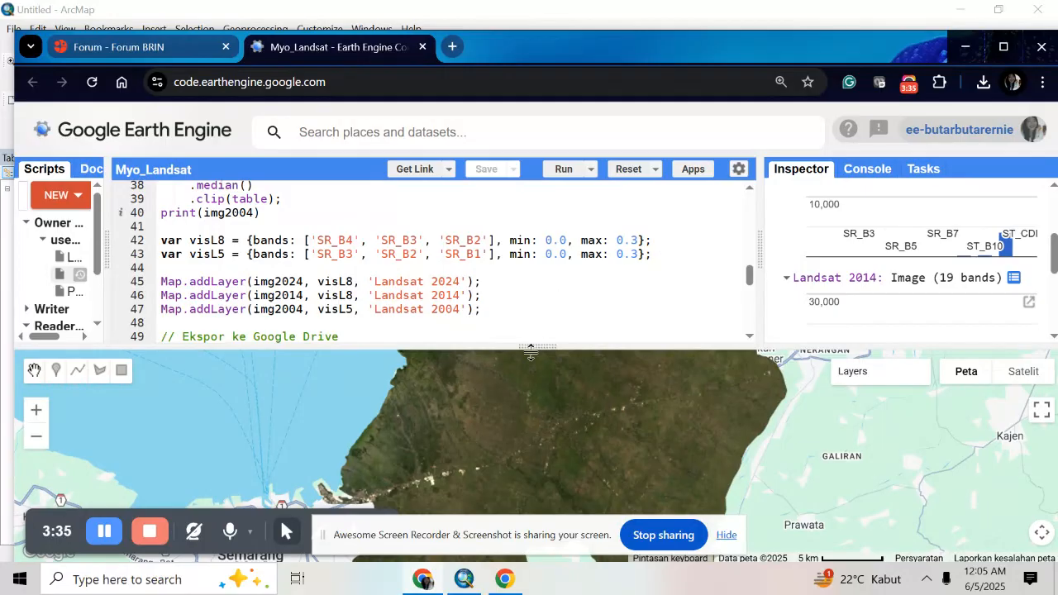
Switch to ArcMap, open the layer properties of Landsat_2024.tif and enable Display Background Value for the RGB composite
click(471, 585)
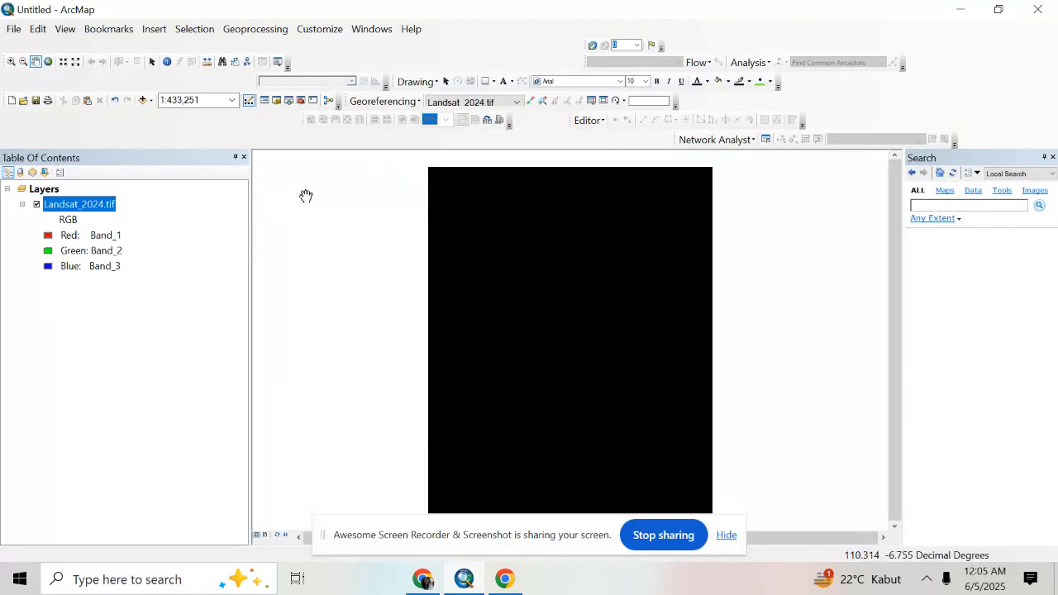
right_click(100, 204)
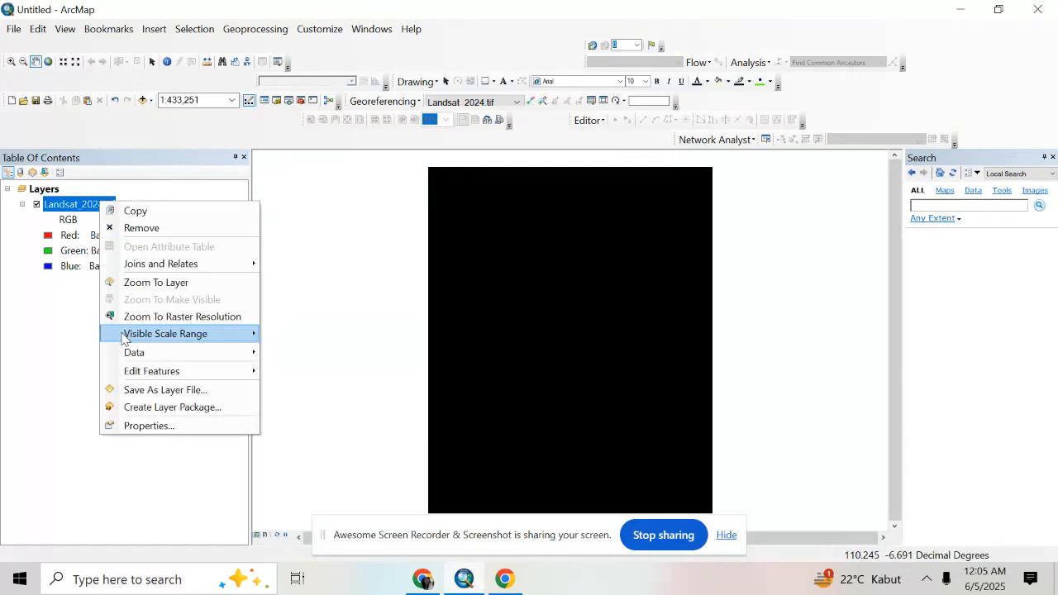
click(153, 426)
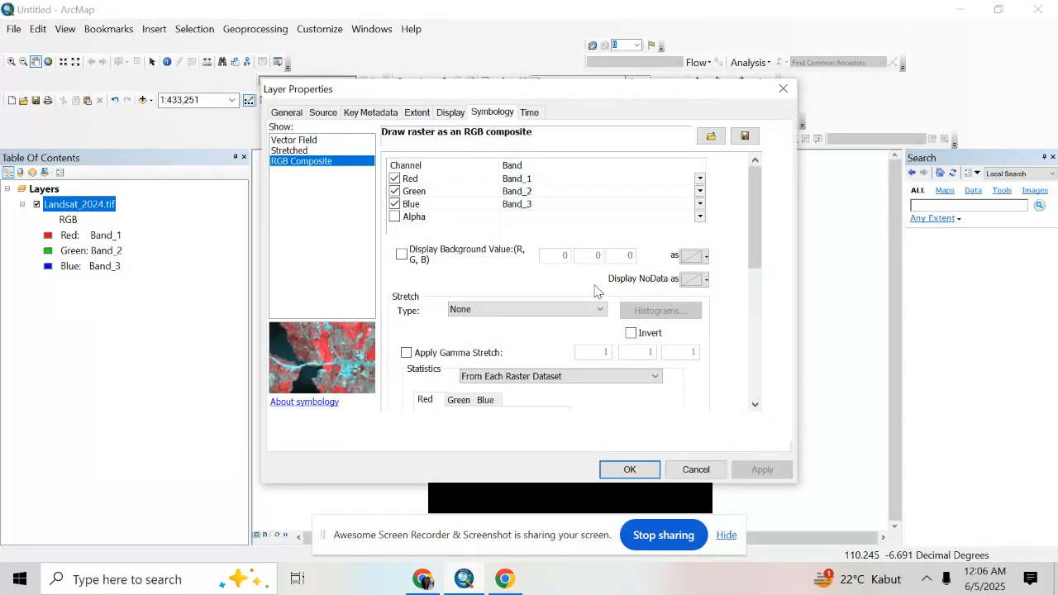
click(402, 256)
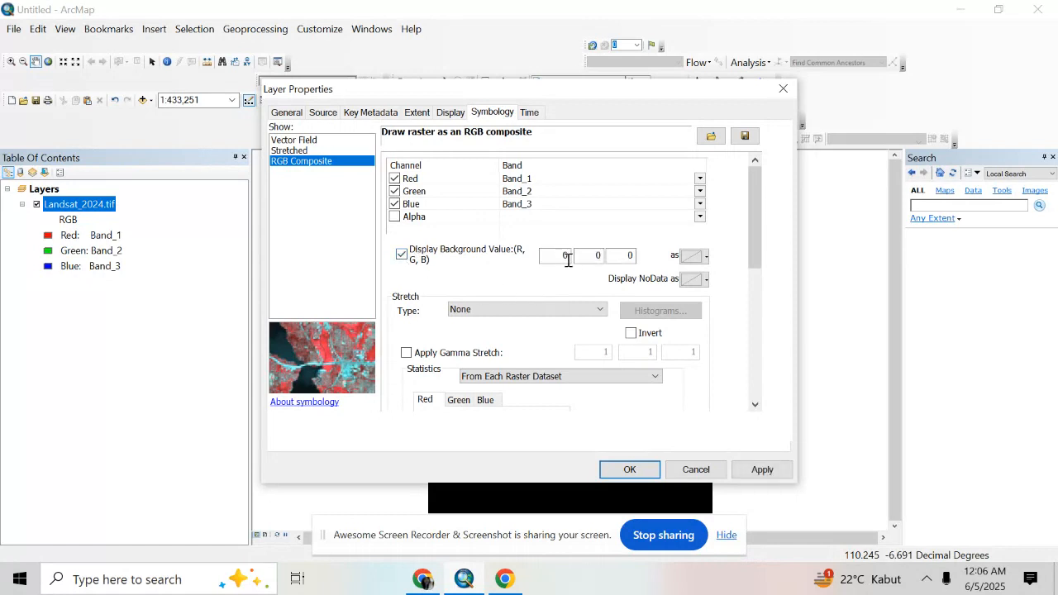
Assign Band_5 to the red channel, Band_4 to green and Band_3 to blue for the Landsat_2024.tif composite
click(700, 178)
click(589, 268)
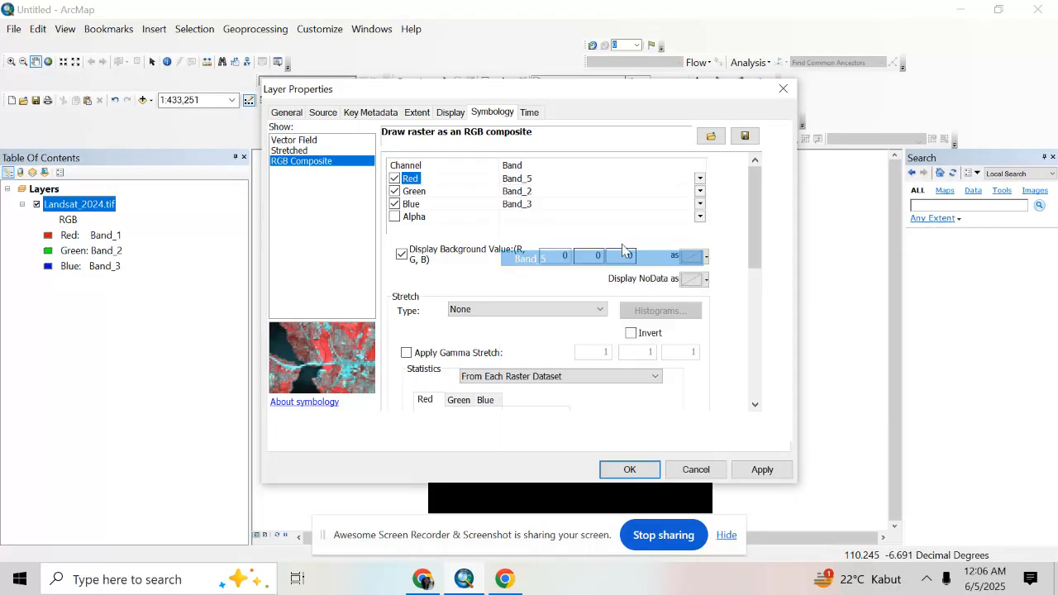
click(700, 191)
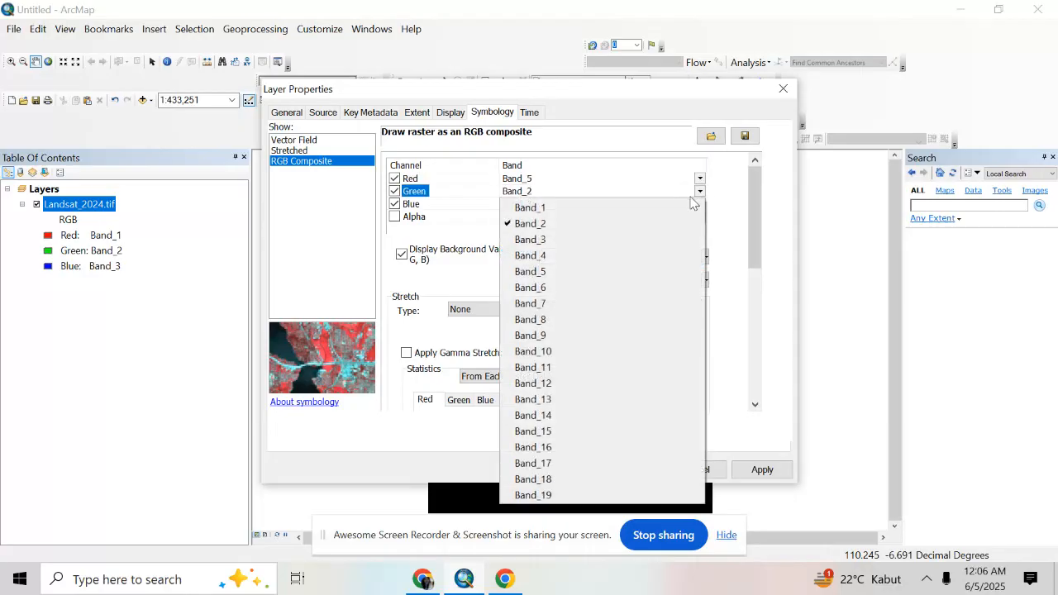
click(582, 257)
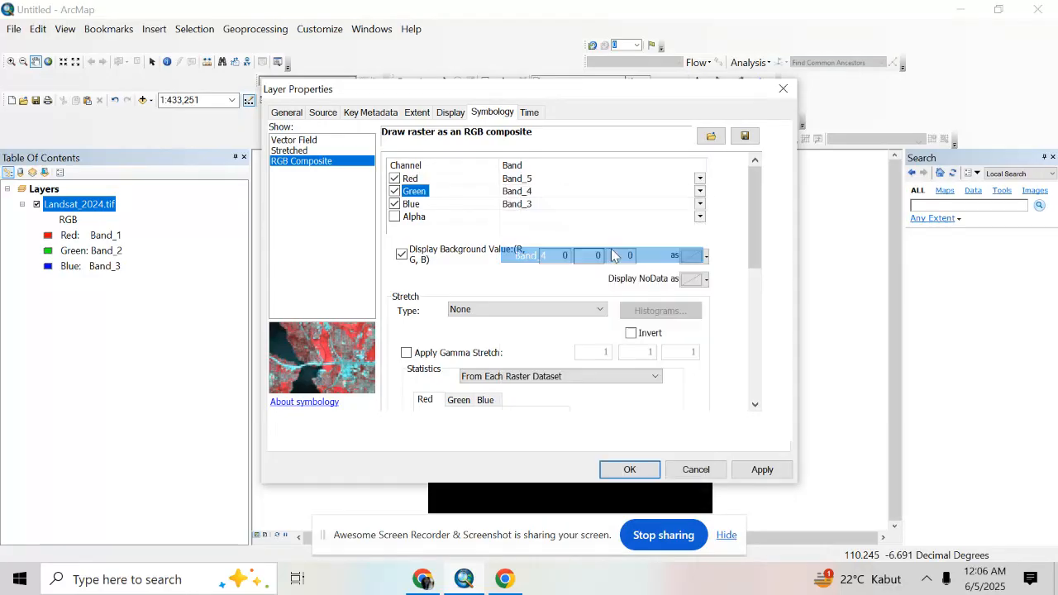
click(700, 204)
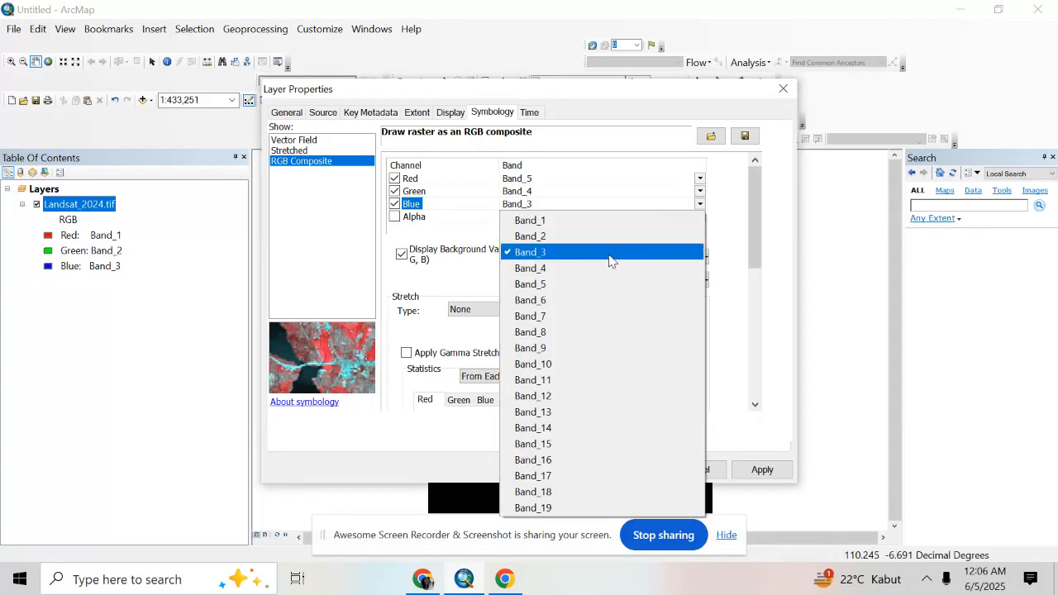
click(609, 253)
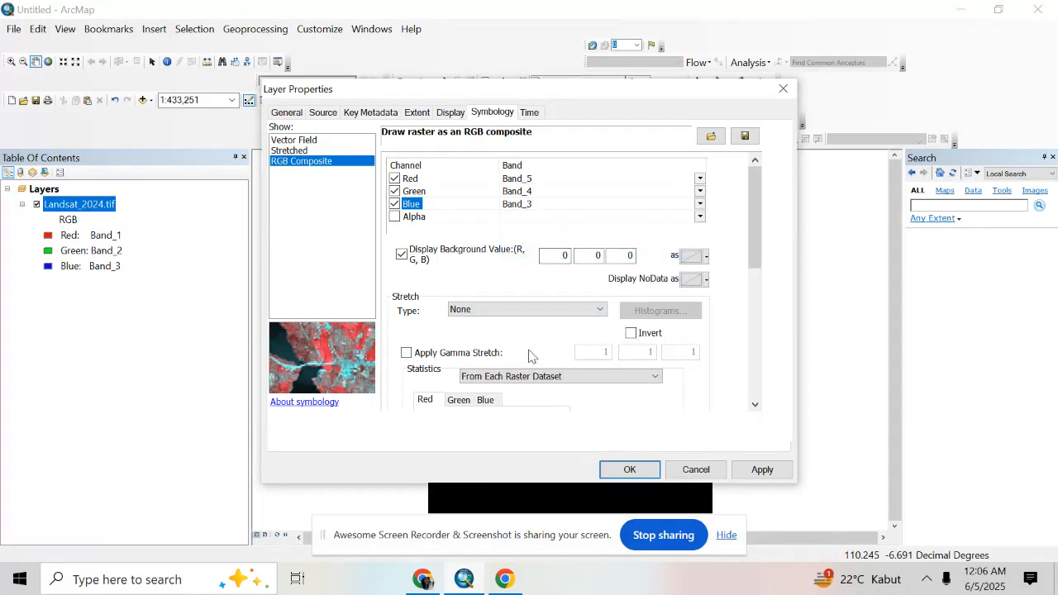
Set the composite's stretch type to Custom and estimate the histogram on resampled pixels
scroll(500, 314, down, 1)
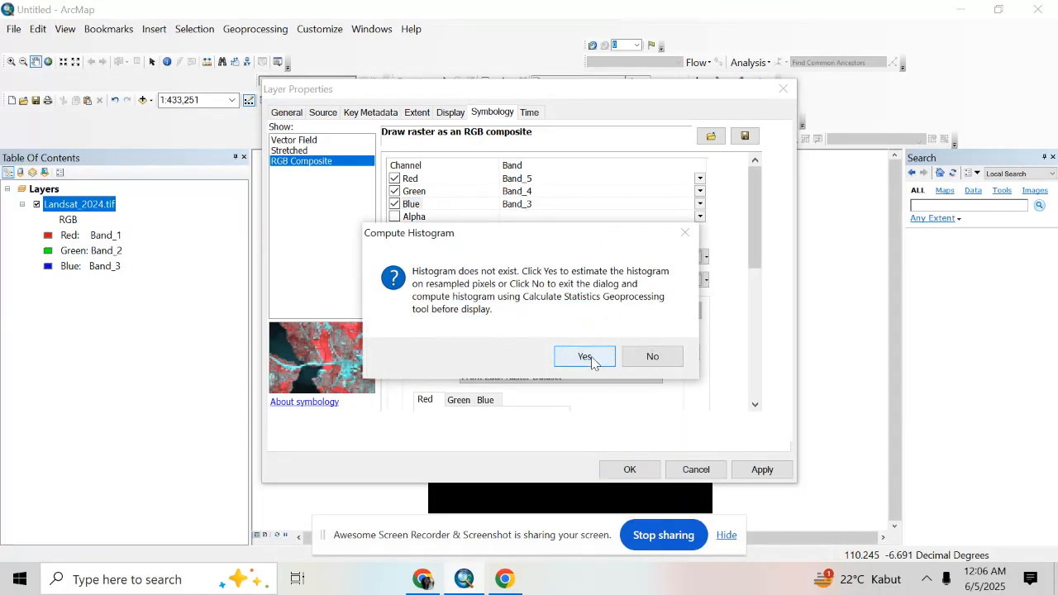
click(587, 356)
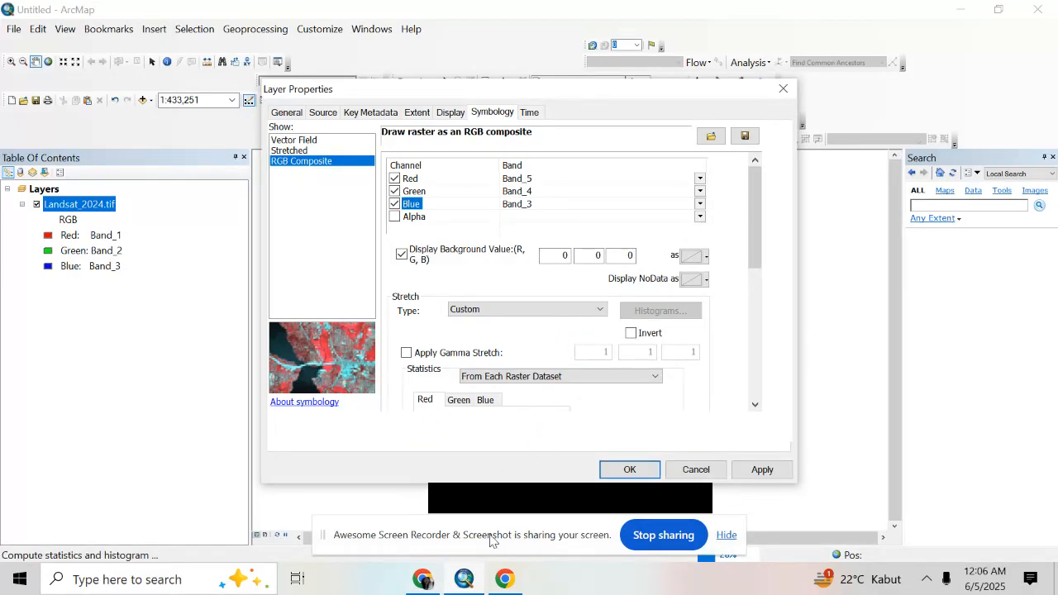
click(437, 583)
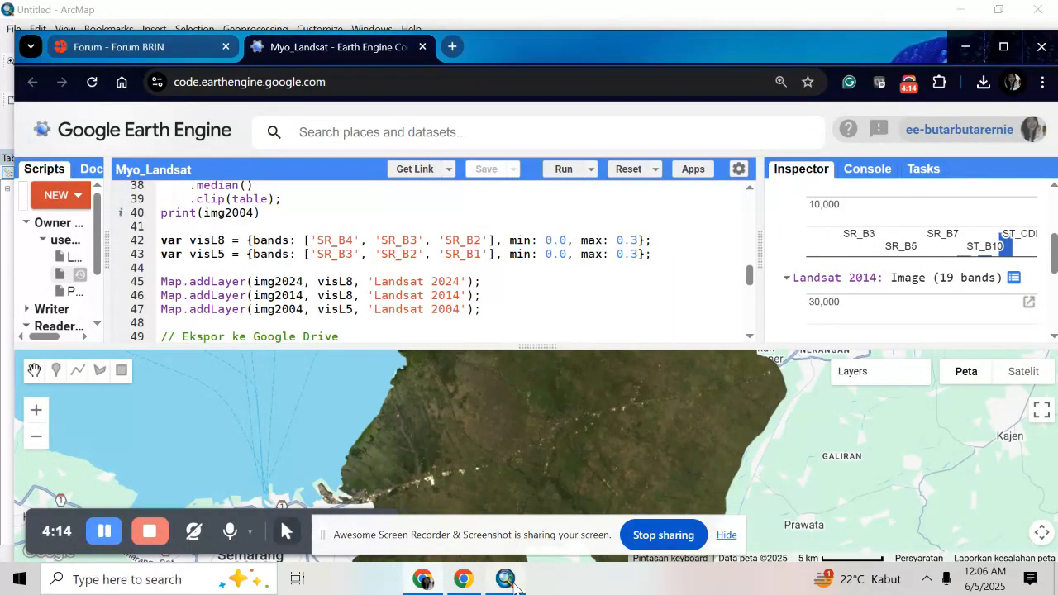
click(464, 579)
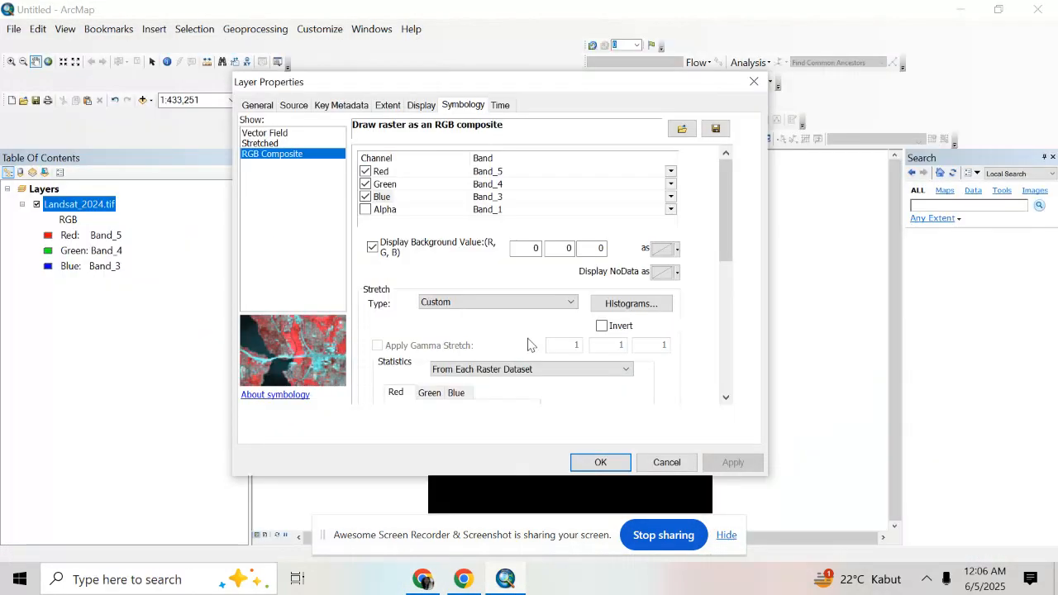
Set the stretch type to Standard Deviations, compute the raster statistics, and apply the symbology to Landsat_2024.tif
click(541, 307)
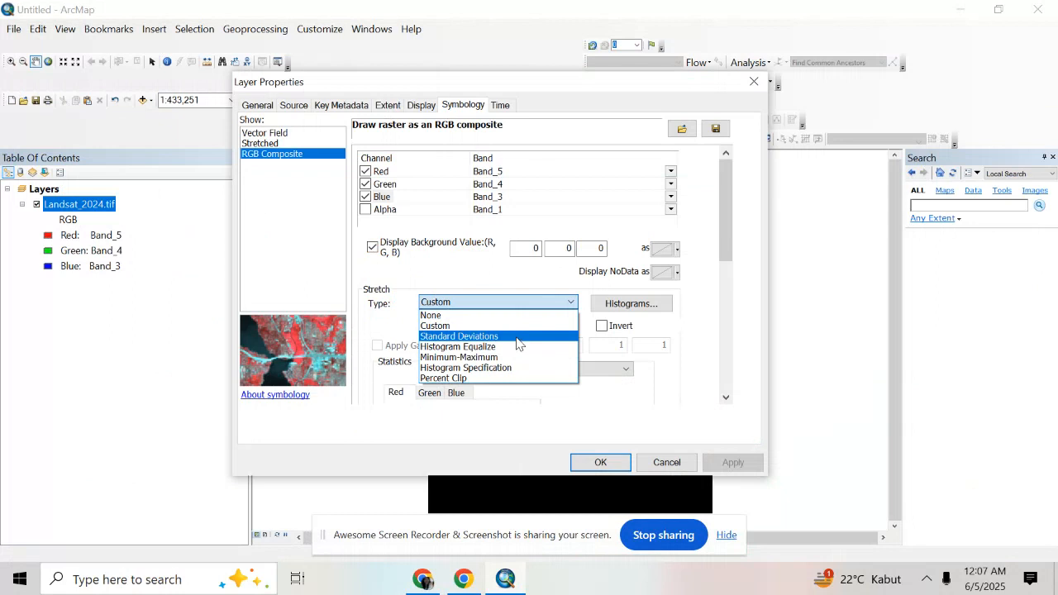
click(518, 337)
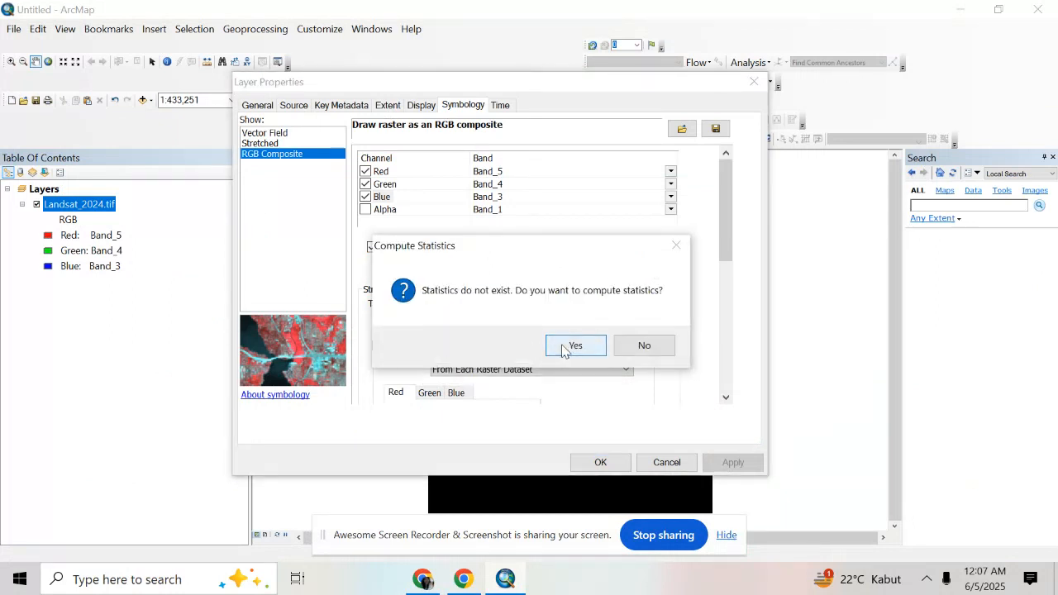
click(565, 348)
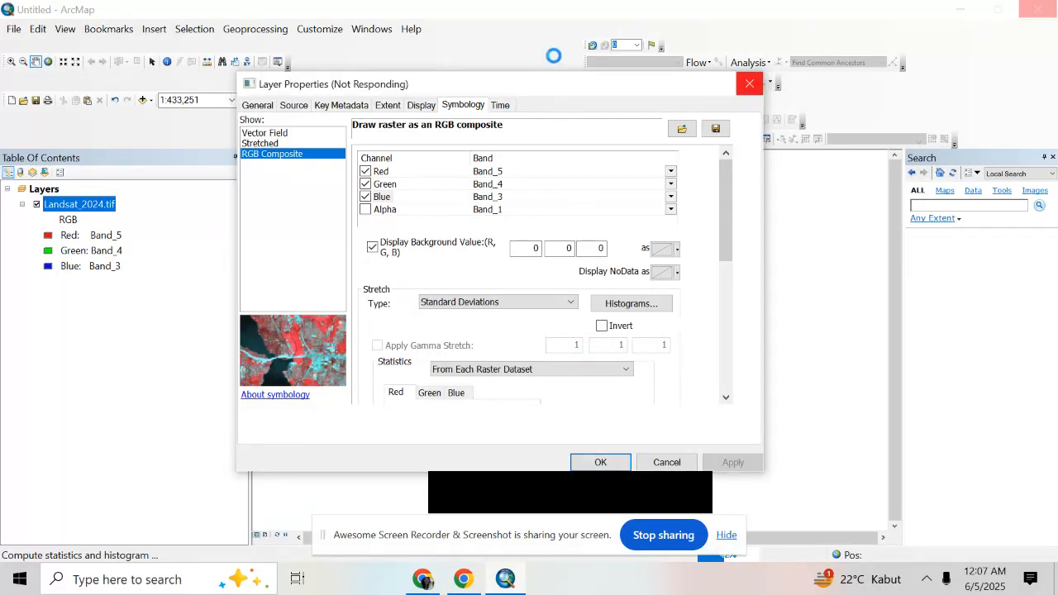
drag(533, 92, 343, 40)
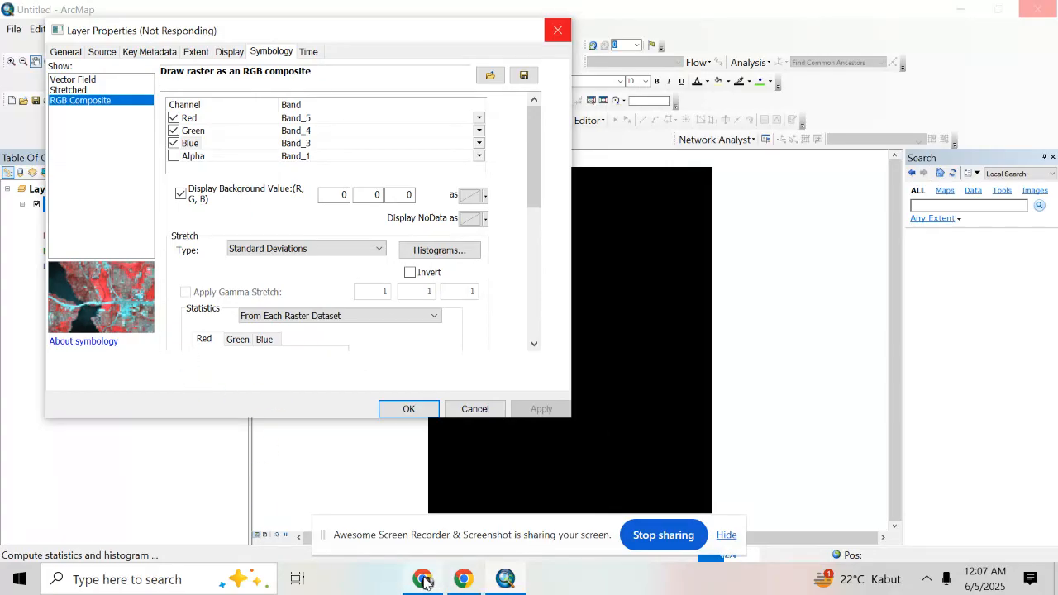
mouse_move(425, 582)
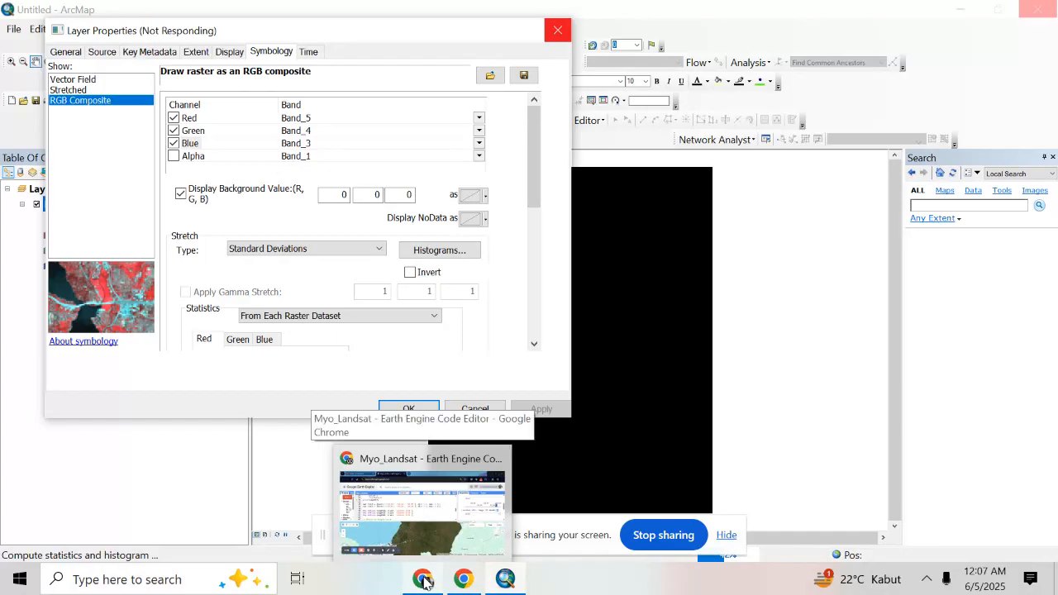
click(424, 581)
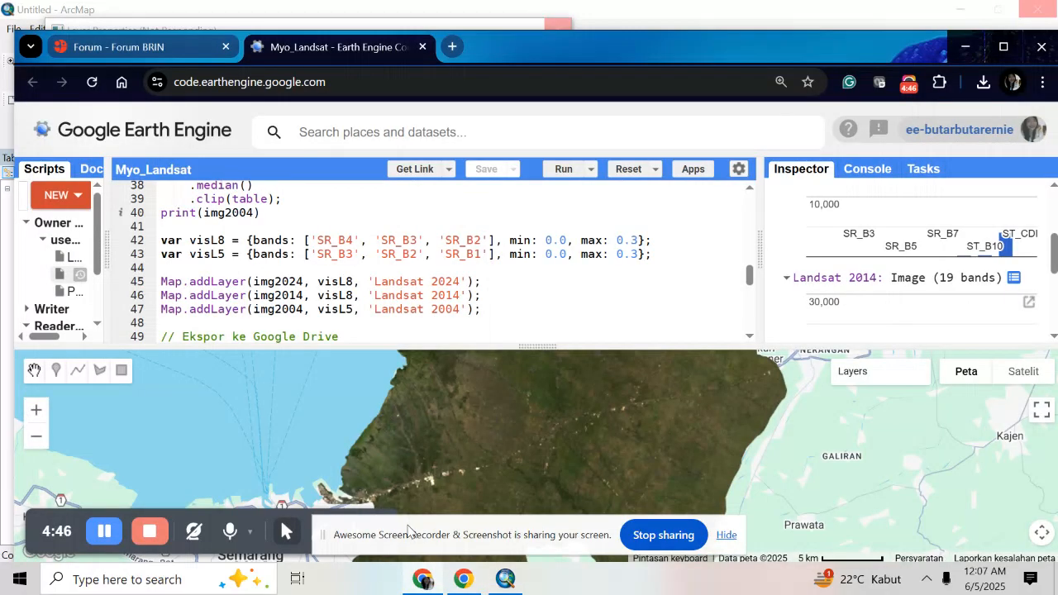
click(506, 578)
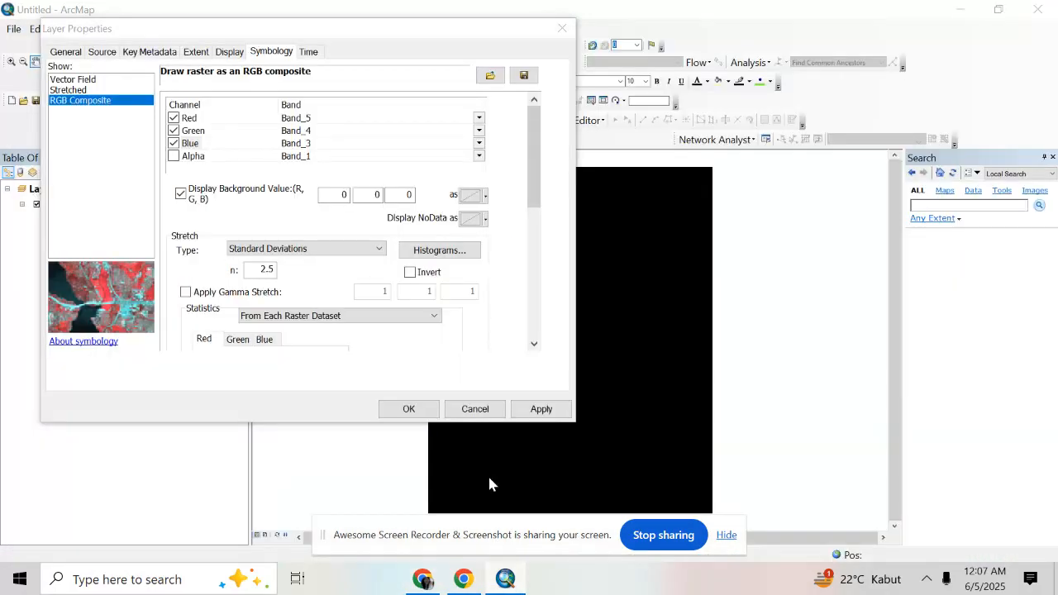
click(541, 409)
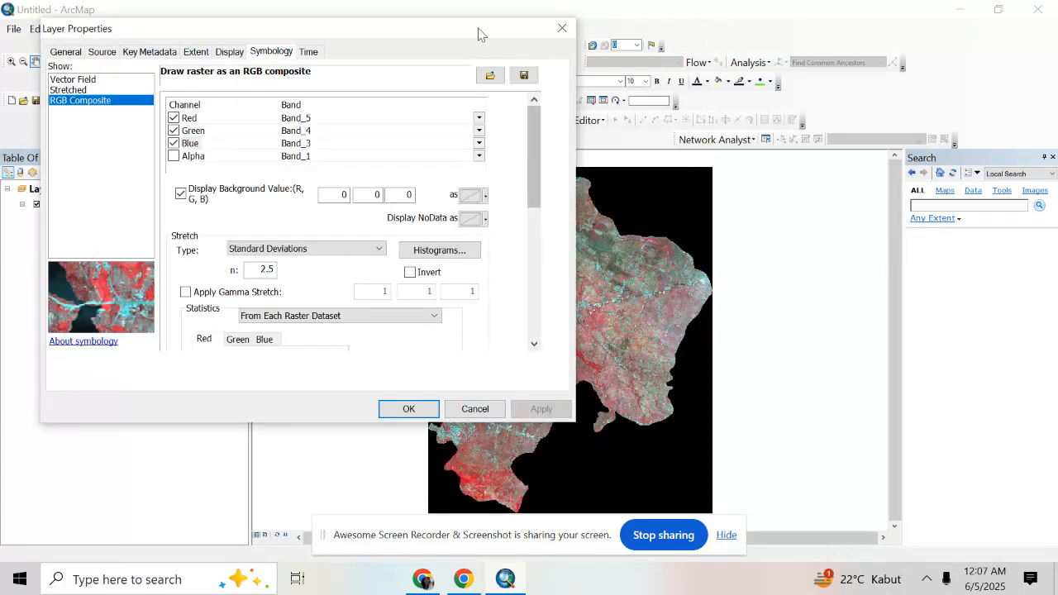
Try the Minimum-Maximum stretch type on the Landsat_2024.tif composite by applying it to the map
mouse_move(454, 33)
mouse_down()
mouse_move(307, 82)
mouse_move(321, 51)
mouse_up()
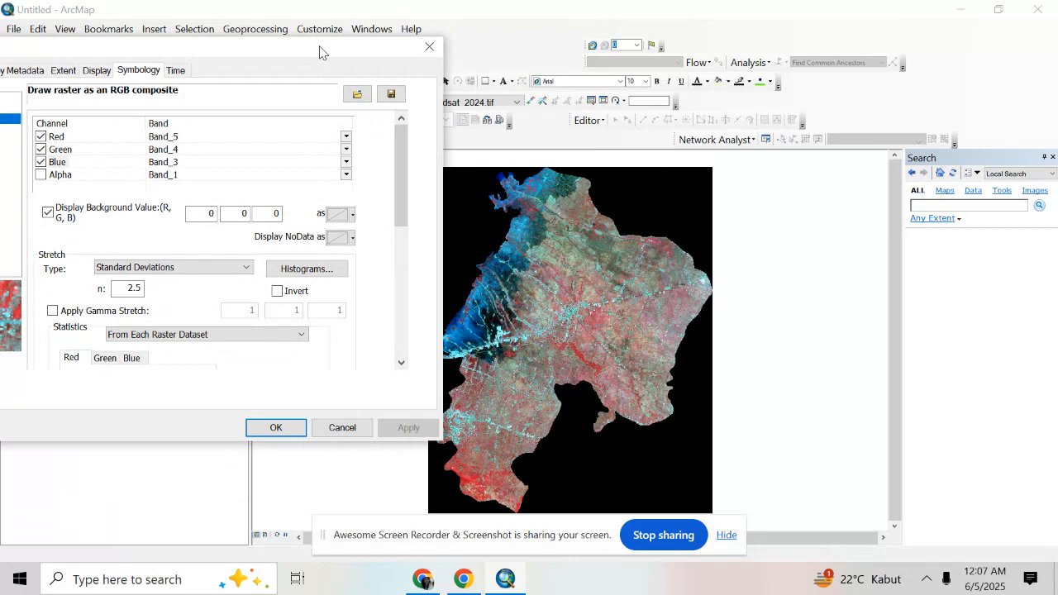
click(236, 268)
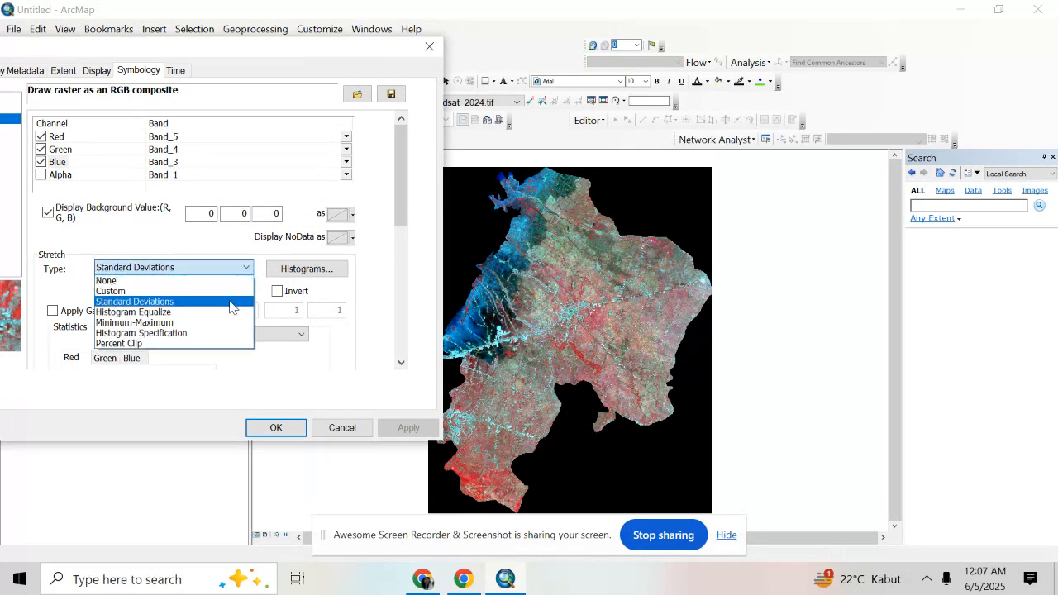
click(218, 322)
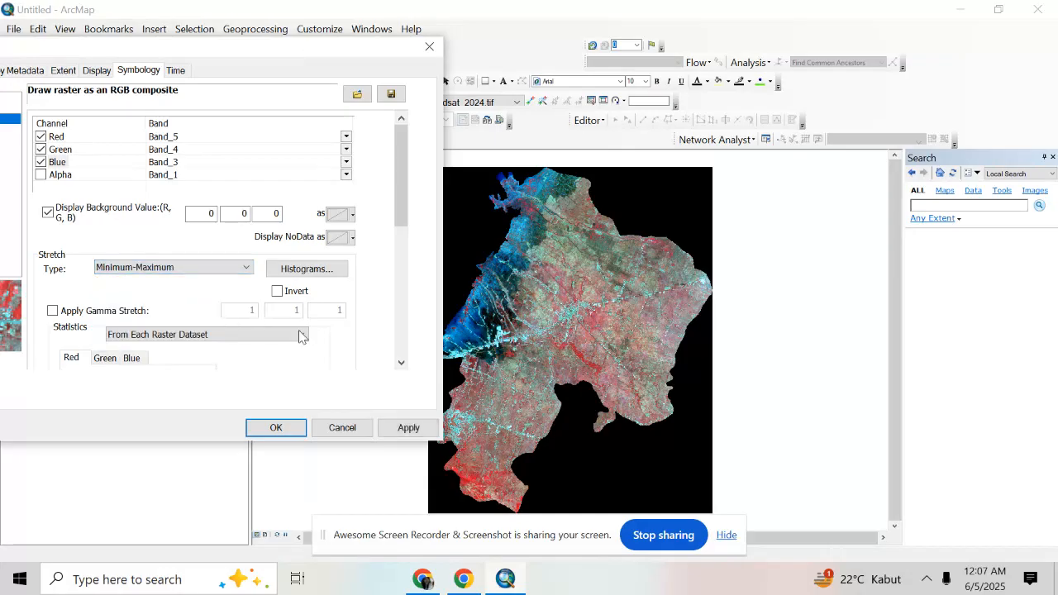
click(411, 427)
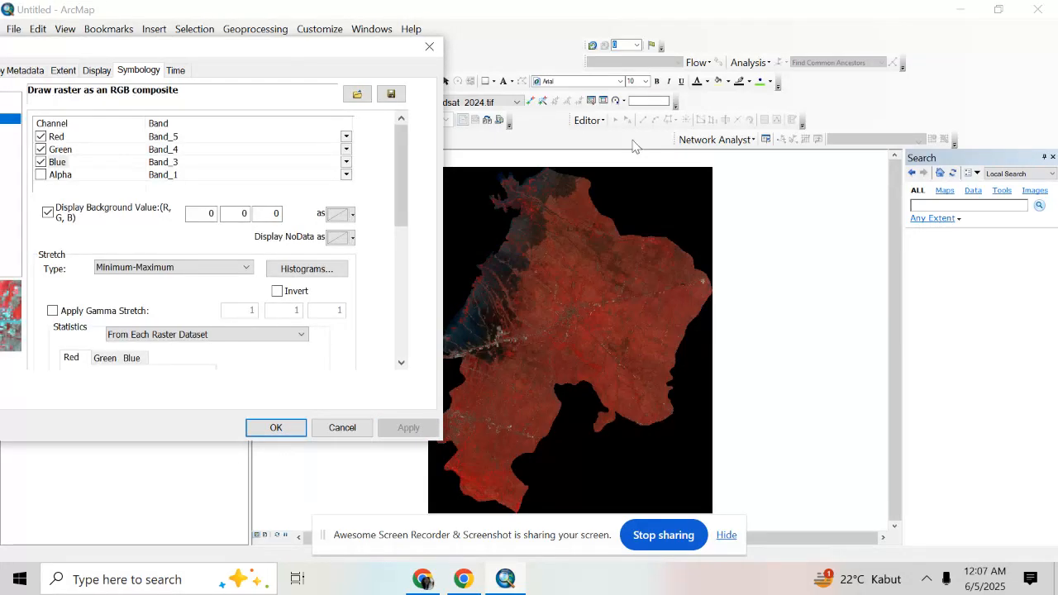
Set the composite's stretch type to Standard Deviations, apply it to Landsat_2024.tif, and close the layer properties
click(248, 267)
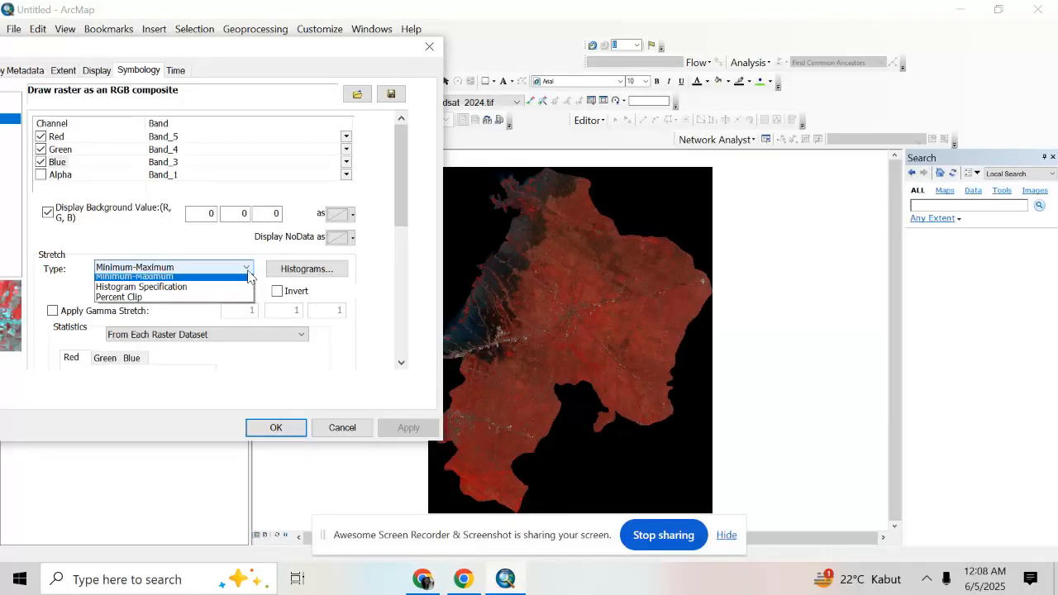
key(Escape)
click(229, 307)
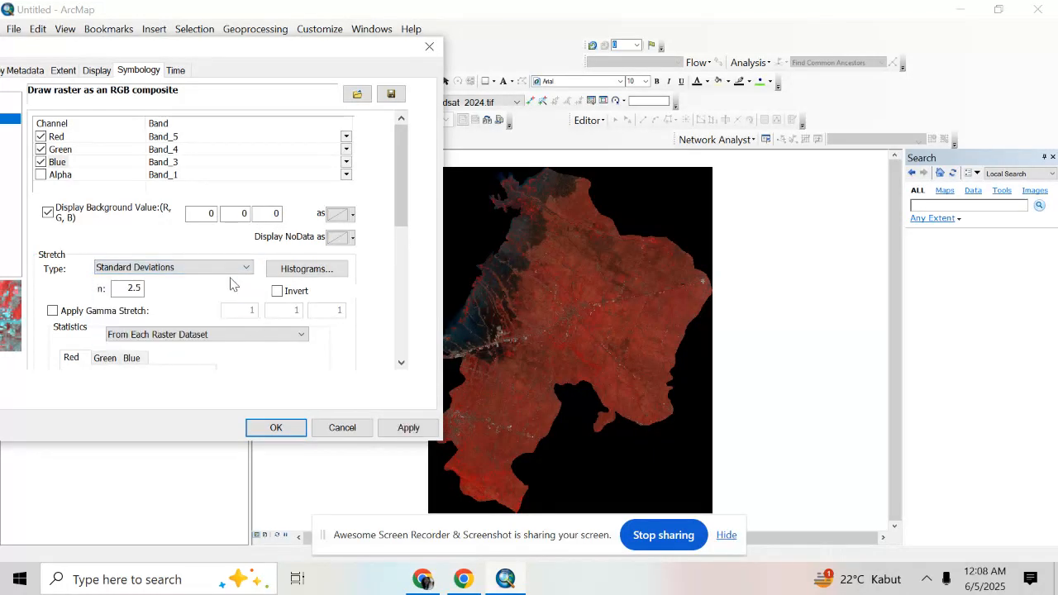
click(427, 424)
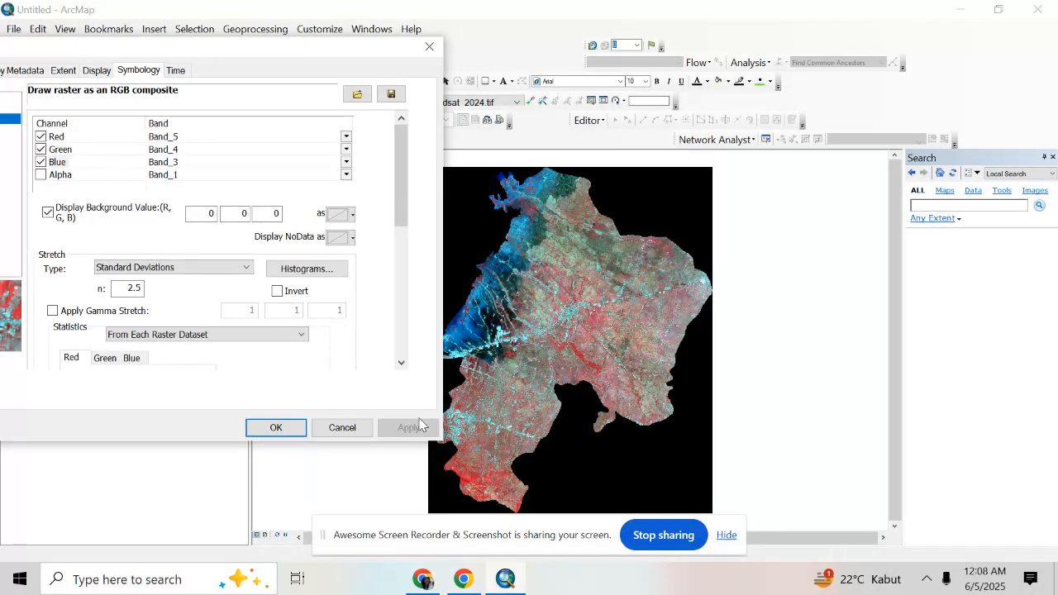
click(429, 47)
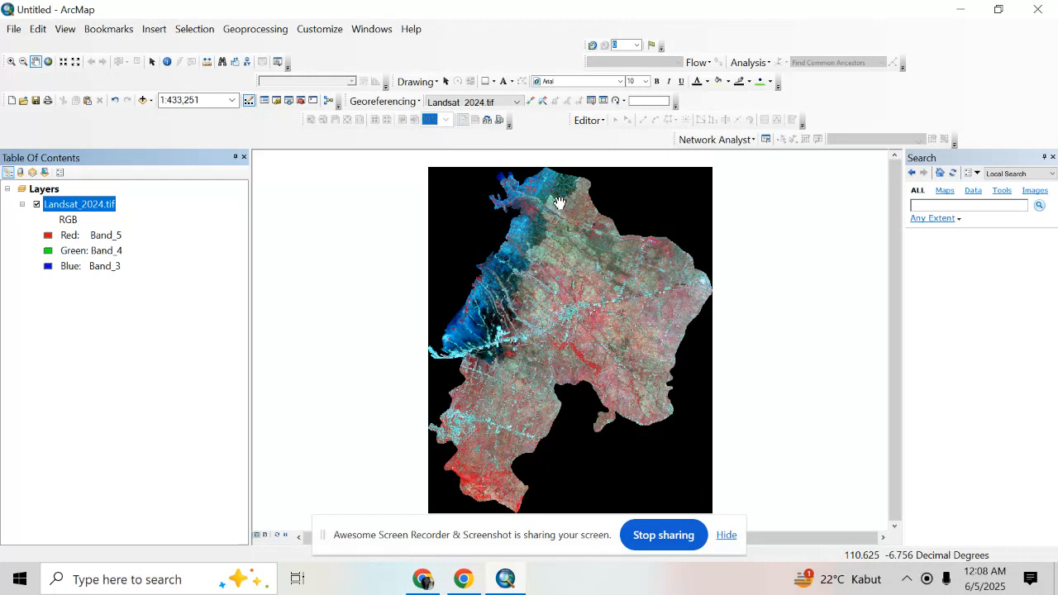
Switch from ArcMap to the Google Chrome window
click(505, 583)
click(433, 584)
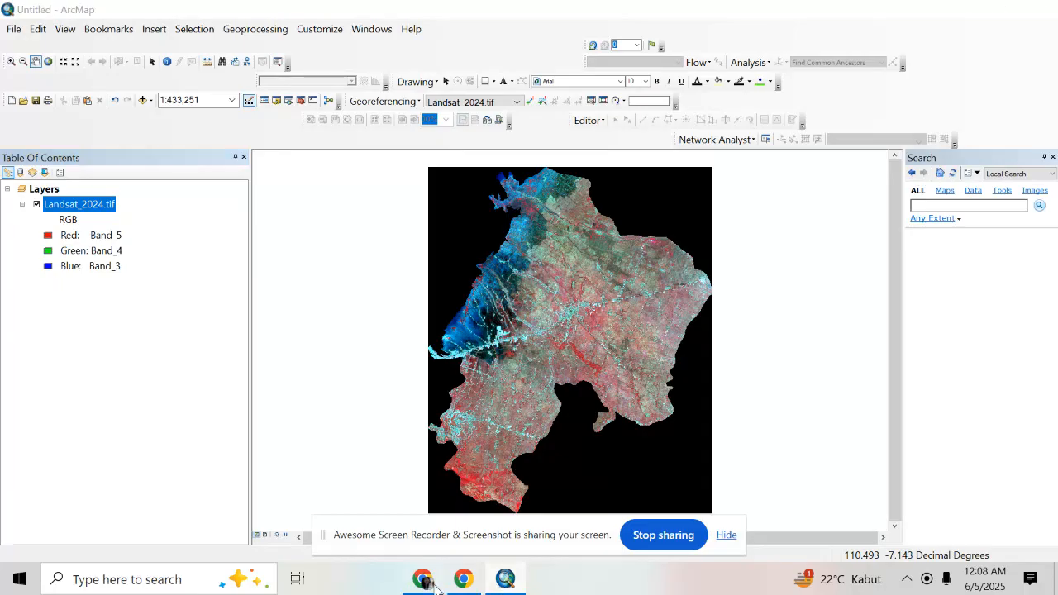